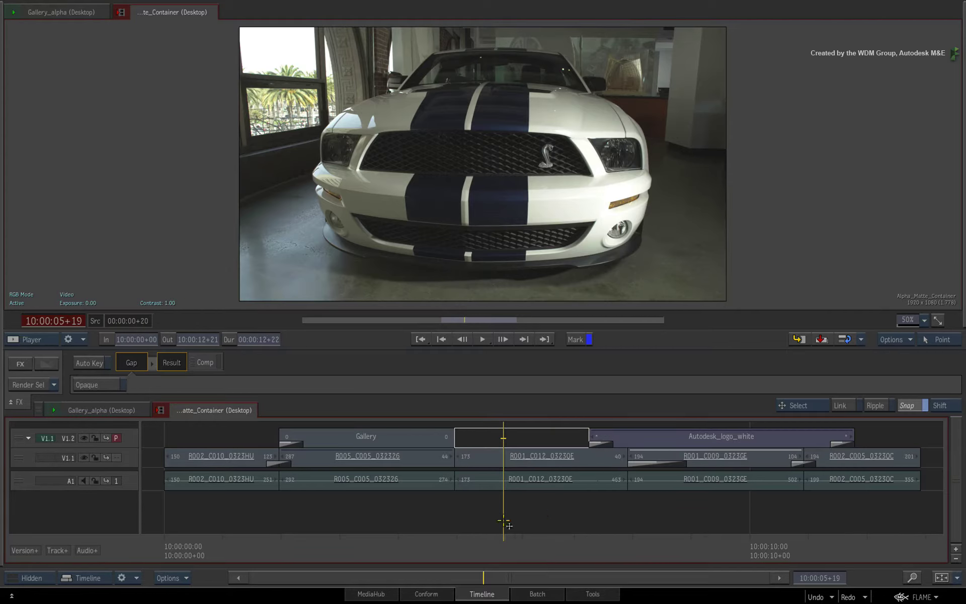
Scrub the Alpha_Matte_Container sequence to review the Autodesk_logo_white composite and the gap, returning to the end of the Gallery segment.
left_click_drag(501, 537, 678, 519)
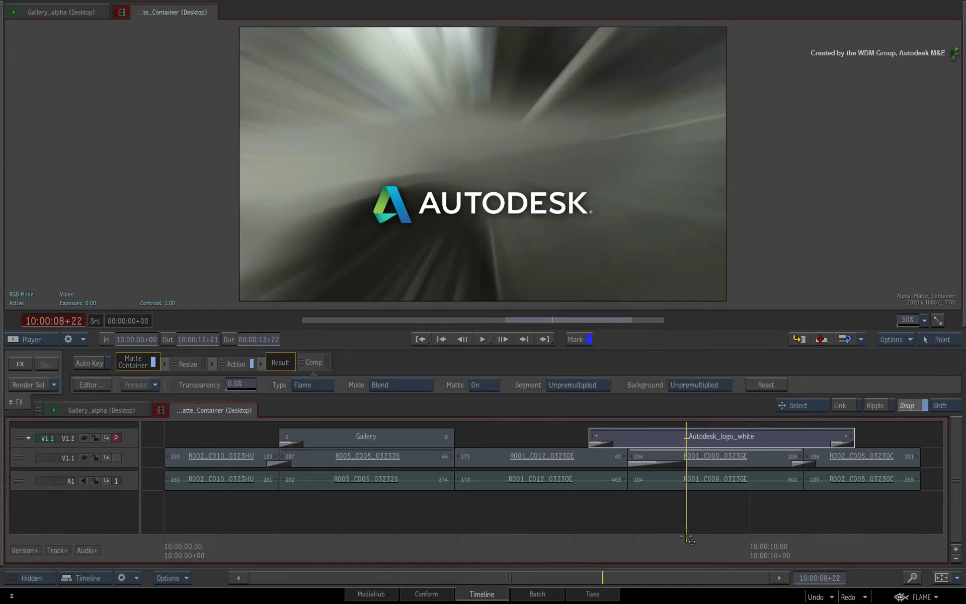
left_click_drag(688, 541, 455, 487)
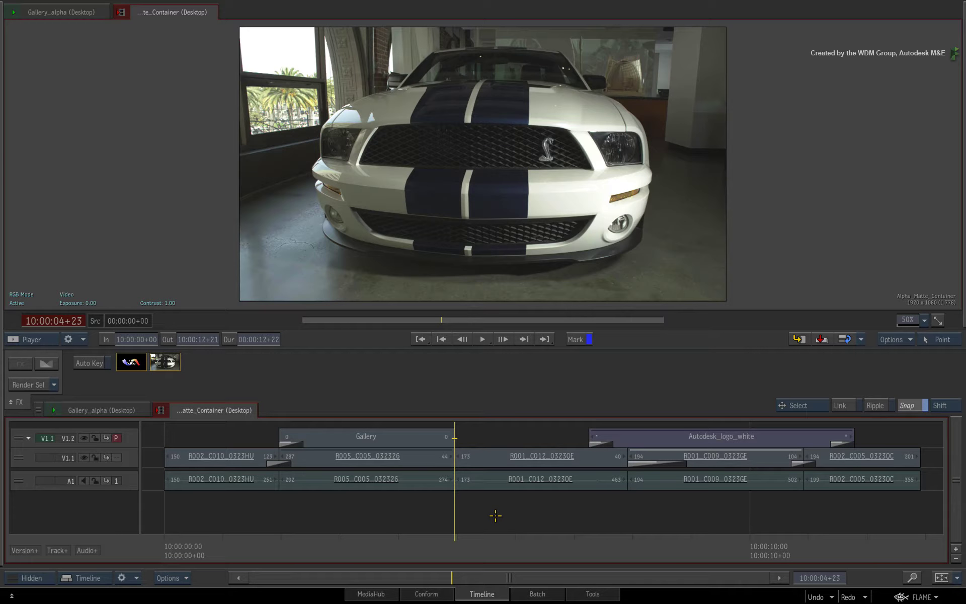
left_click(495, 543)
left_click(497, 541)
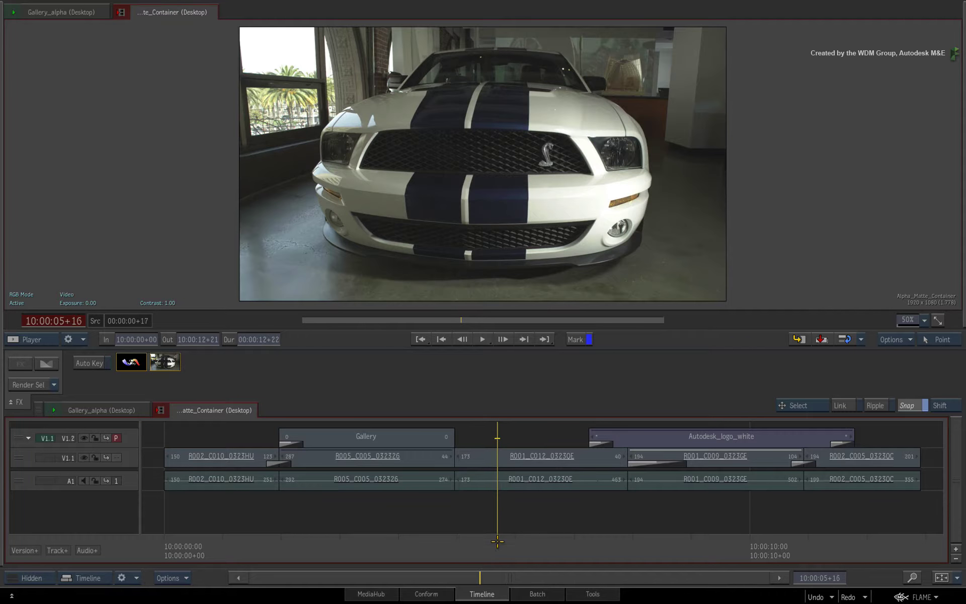
left_click_drag(497, 541, 499, 541)
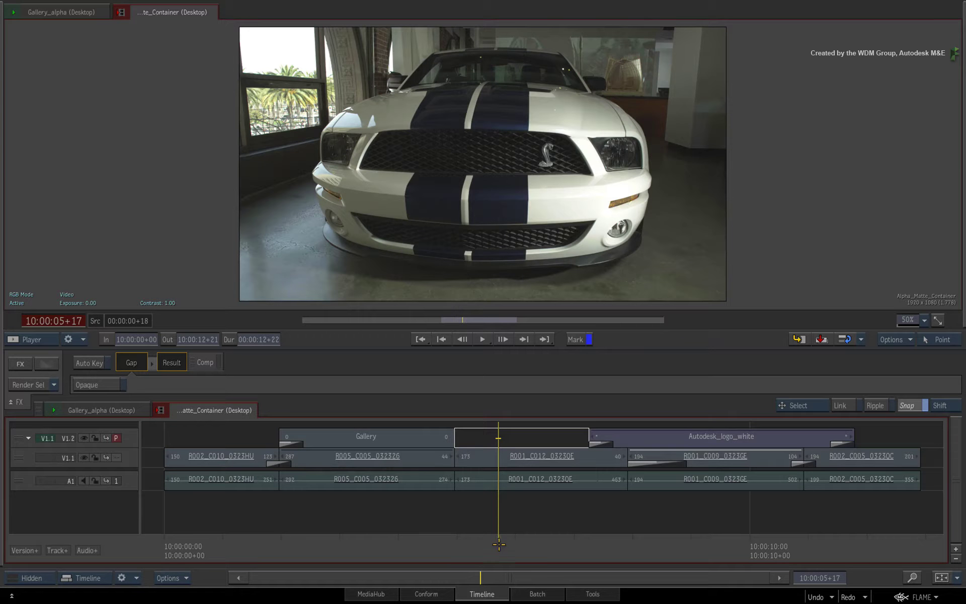
key("Up")
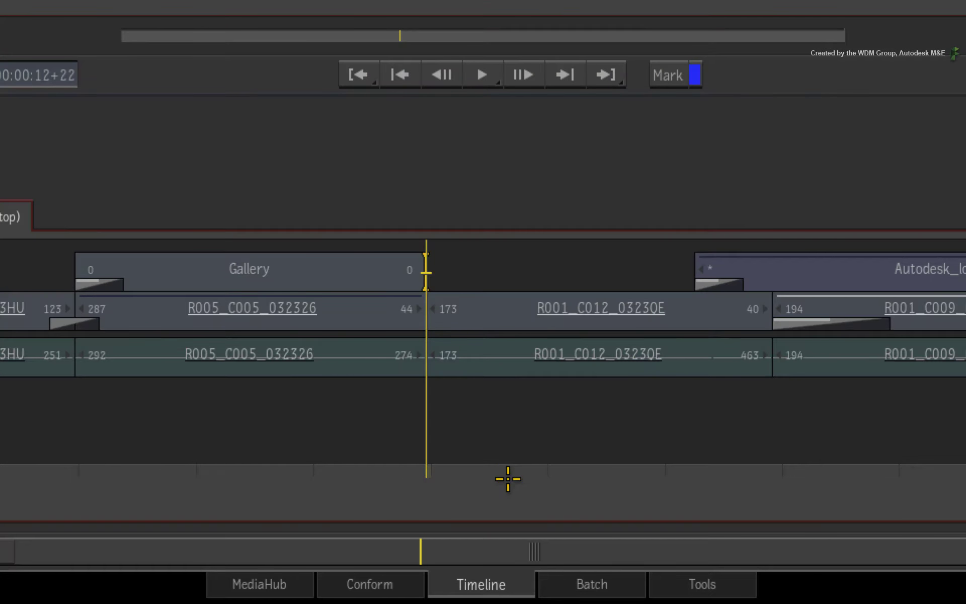
Select the Gallery clip in MediaHub and set its alpha import option to Create Matte Container with Add Comp on Container enabled.
left_click(264, 583)
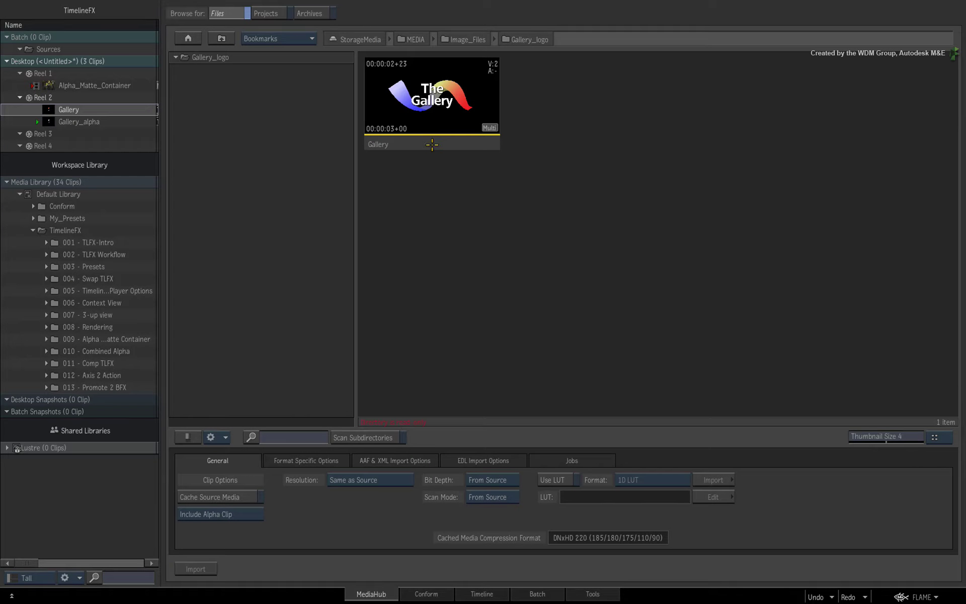
left_click(433, 142)
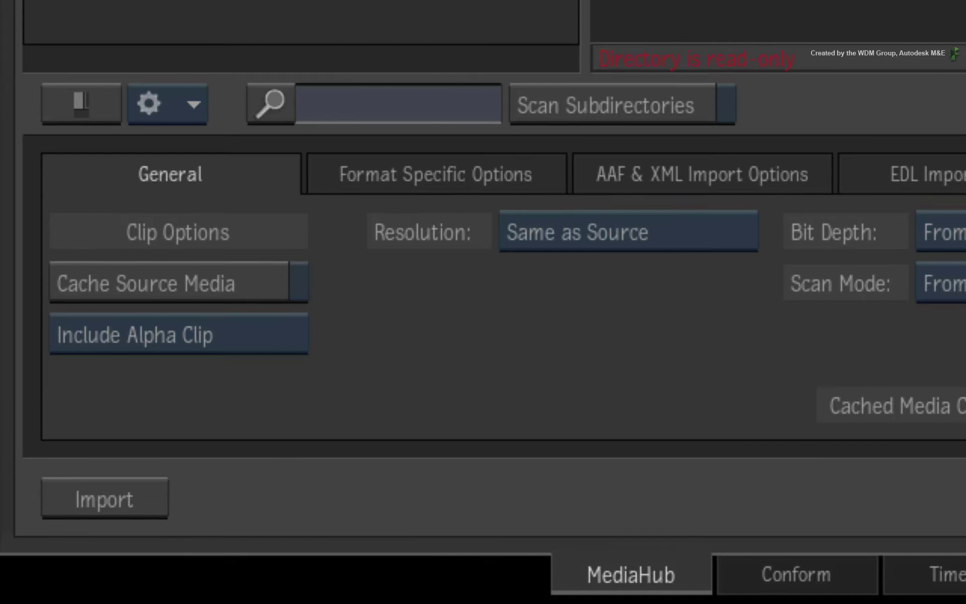
left_click(166, 348)
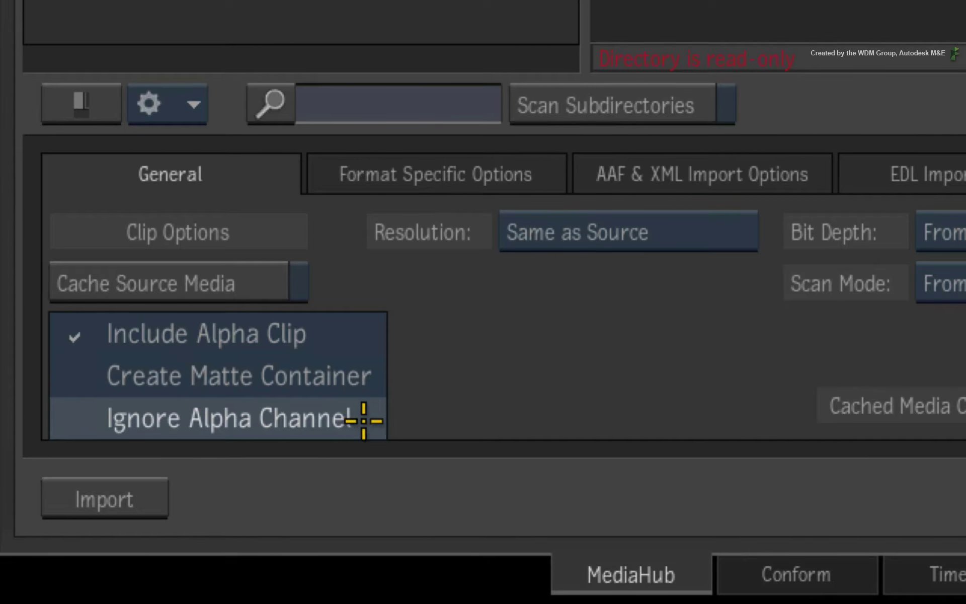
left_click(356, 377)
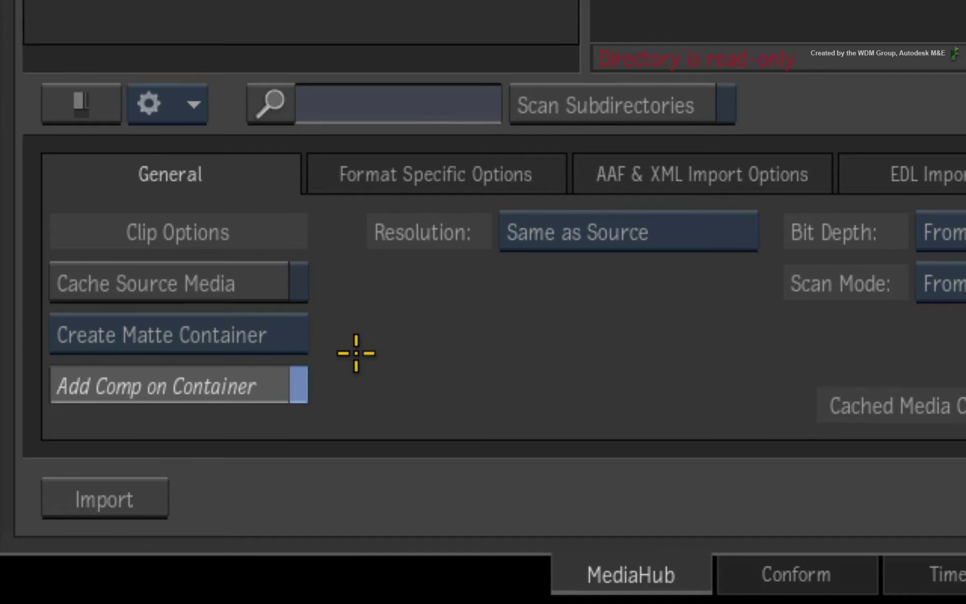
left_click(276, 385)
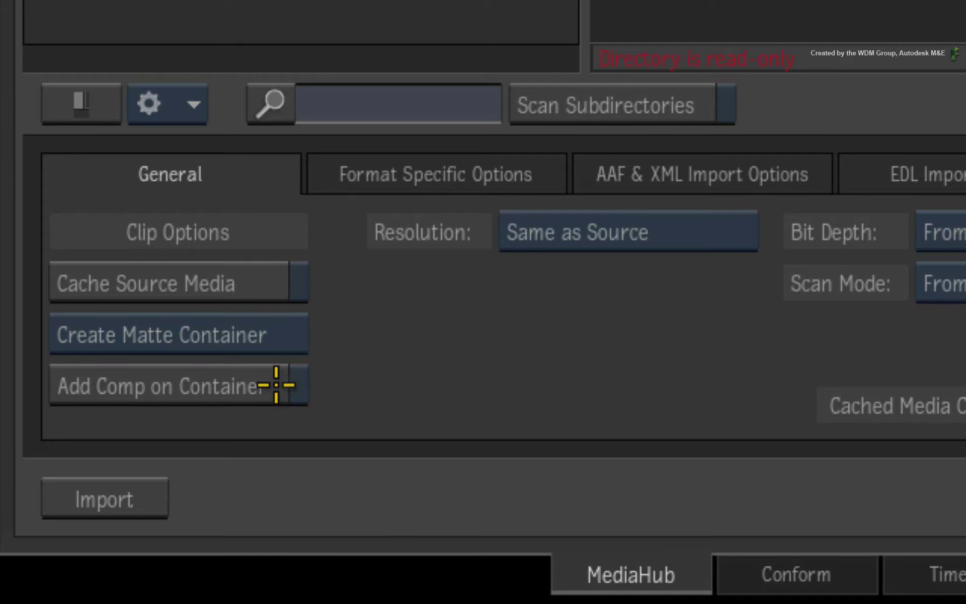
left_click(276, 385)
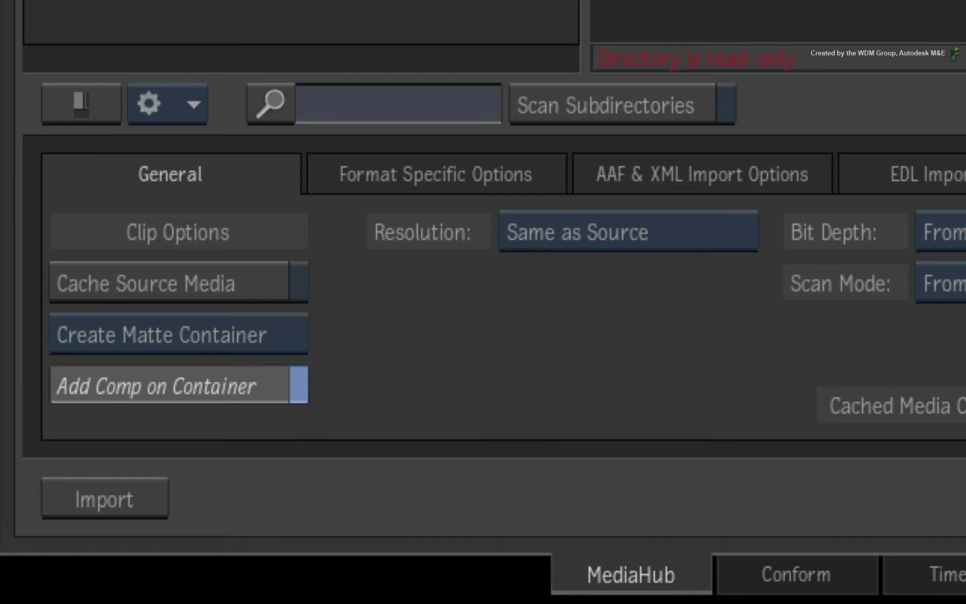
left_click(259, 384)
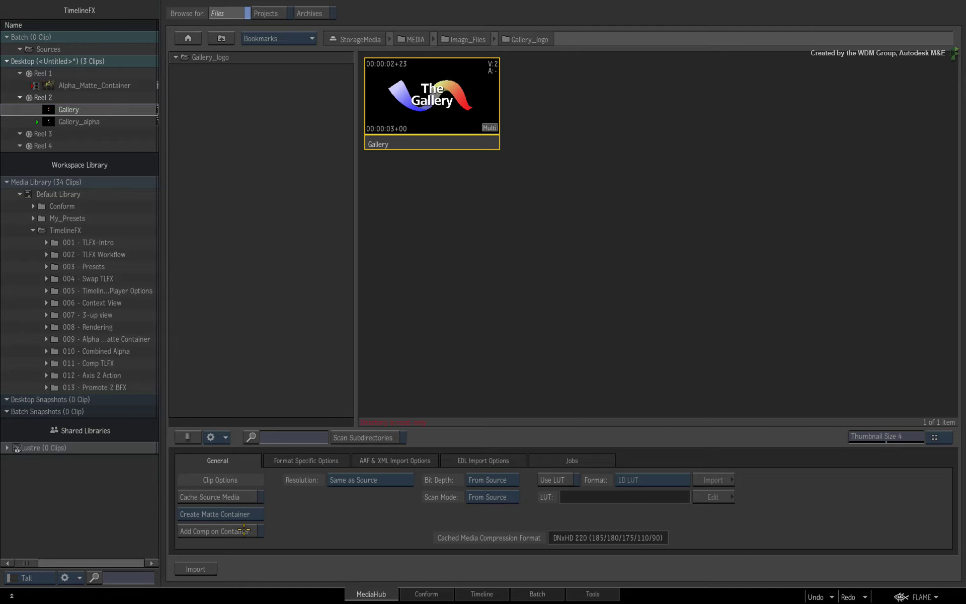
left_click(264, 381)
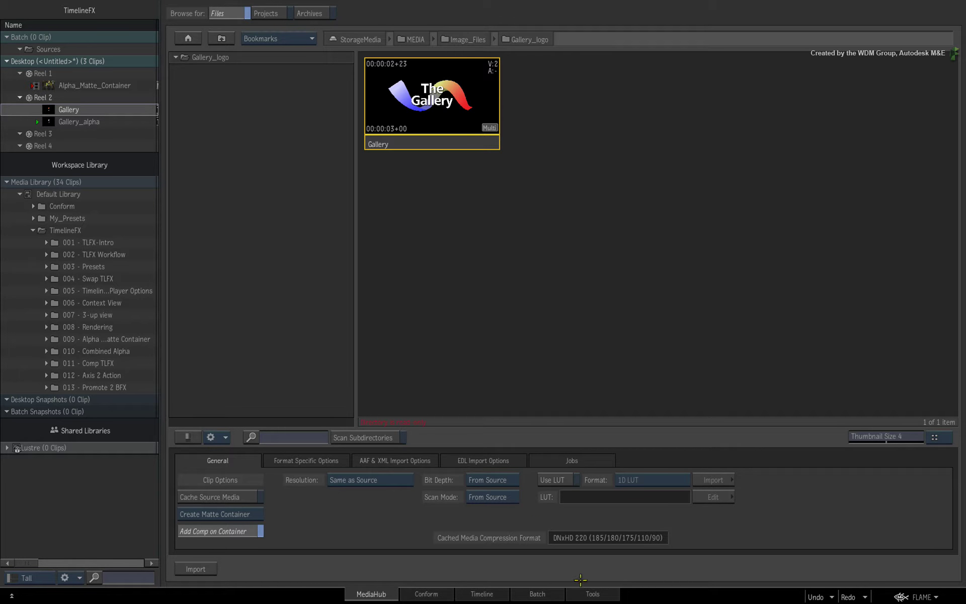
Switch to the Tools workspace and examine the Gallery and Gallery_alpha clips on Reel 2.
left_click(575, 594)
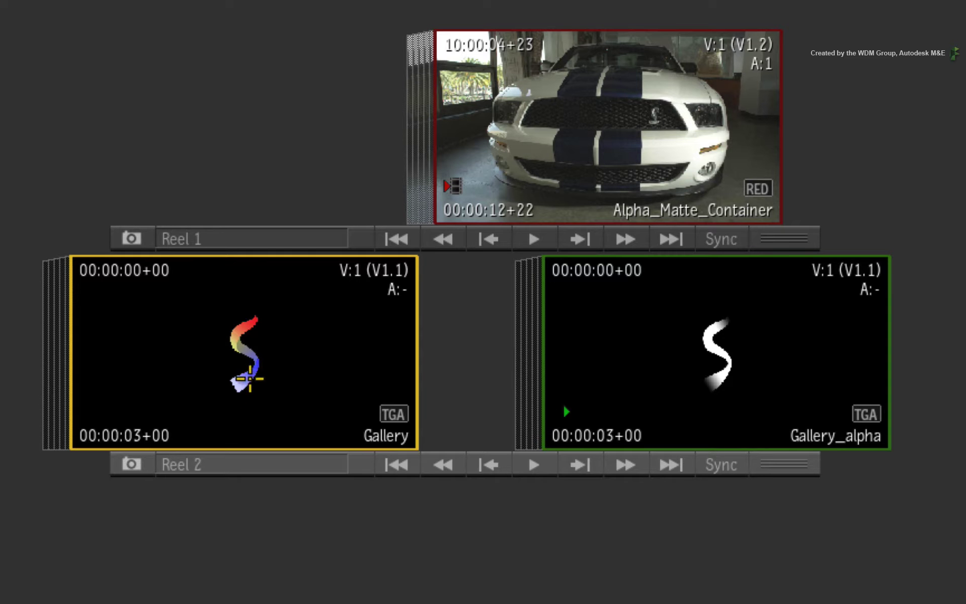
left_click_drag(249, 378, 270, 371)
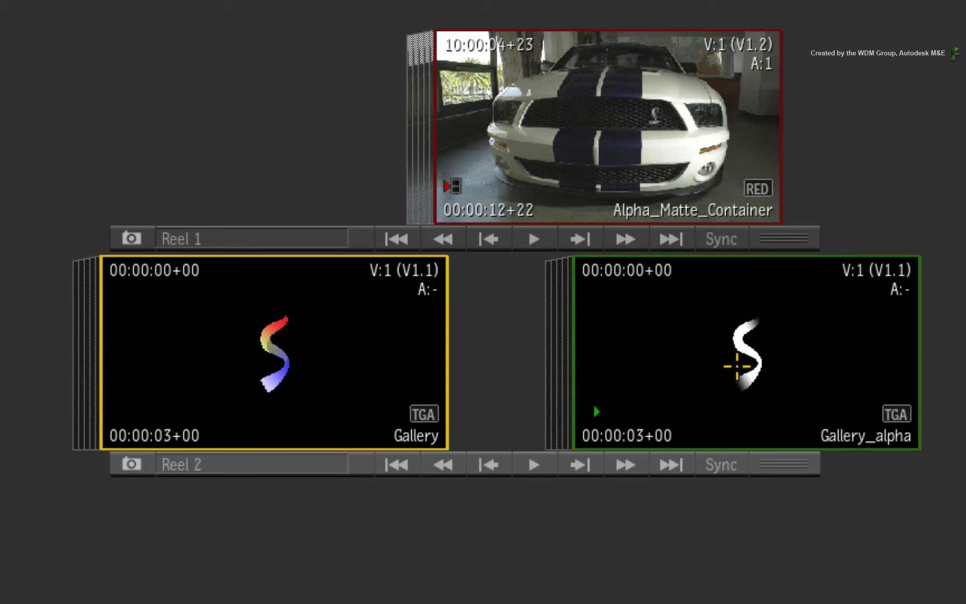
left_click(730, 370)
left_click(327, 394)
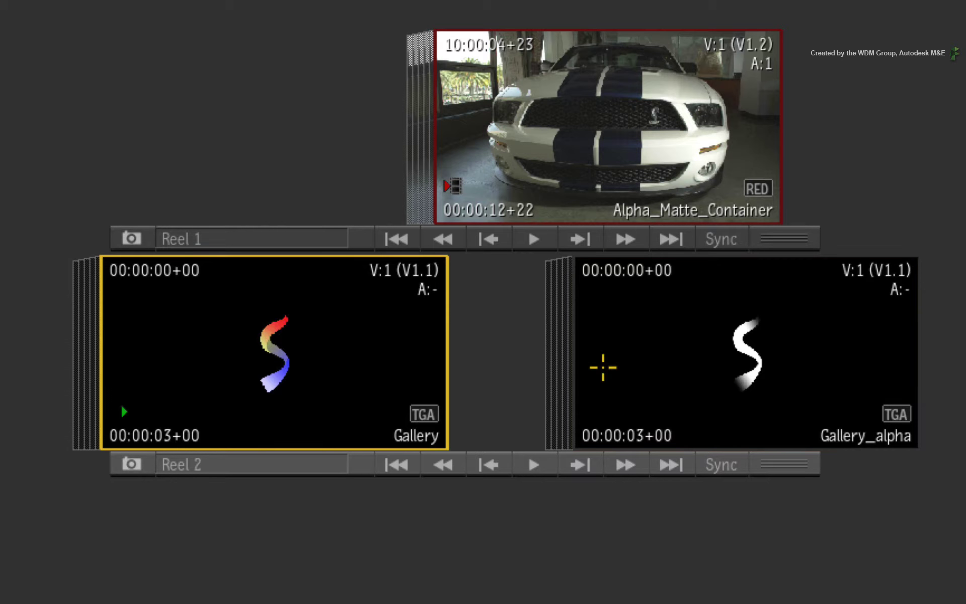
left_click(680, 373)
left_click(302, 382)
left_click_drag(134, 433, 169, 427)
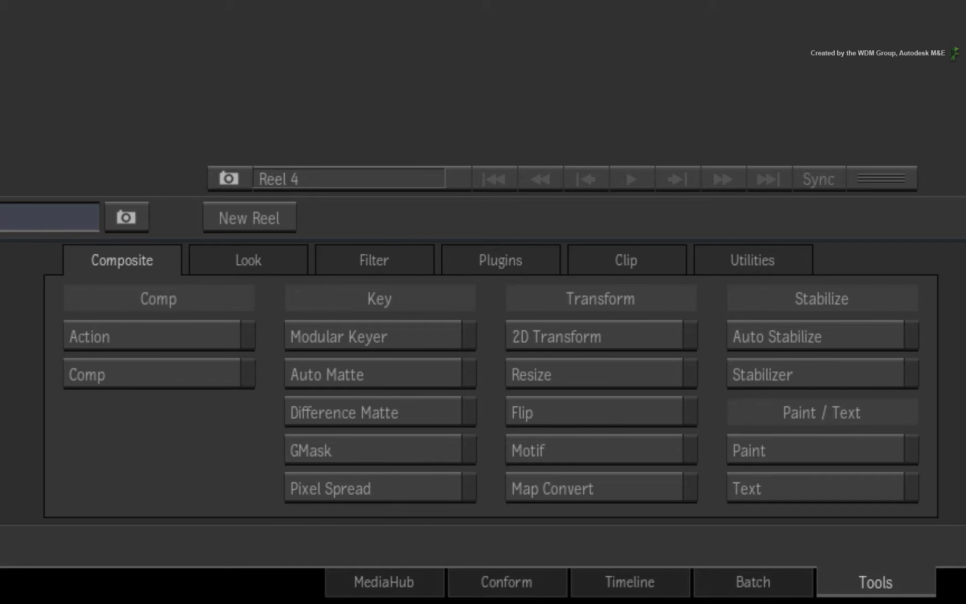
Create a matte container using Gallery as the front and Gallery_alpha as the matte, rendering it onto Reel 3.
left_click(770, 259)
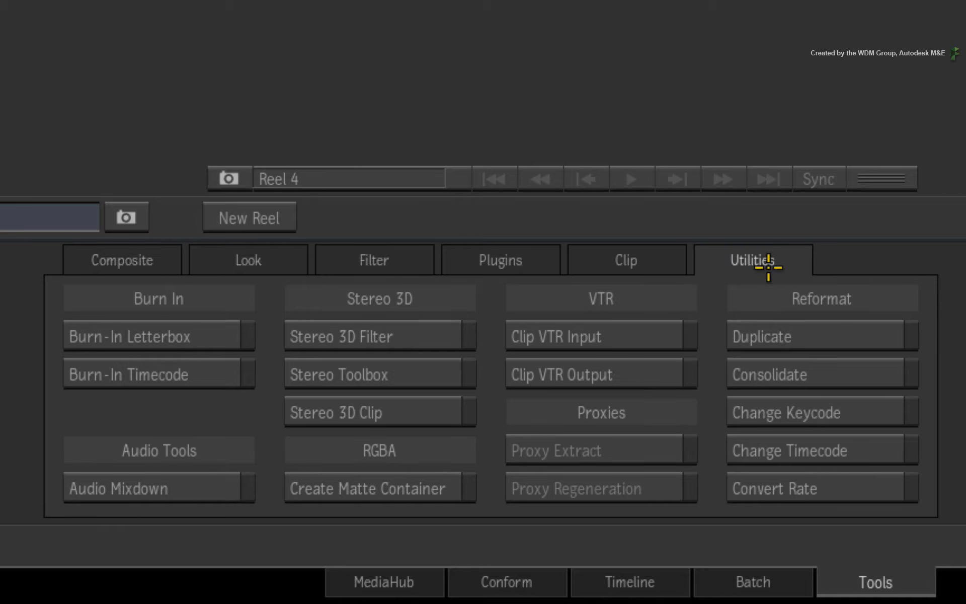
left_click(403, 492)
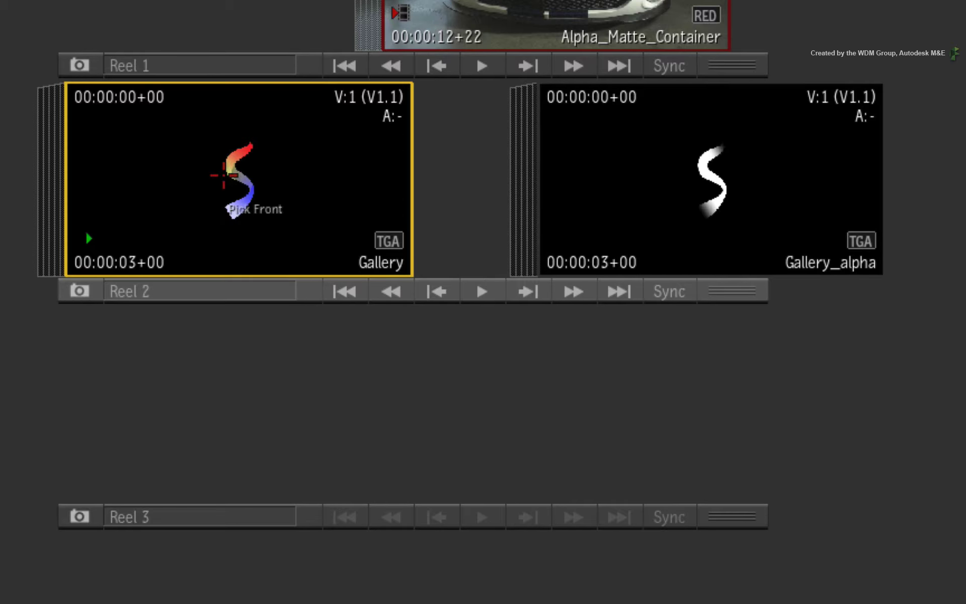
left_click(224, 176)
left_click(720, 184)
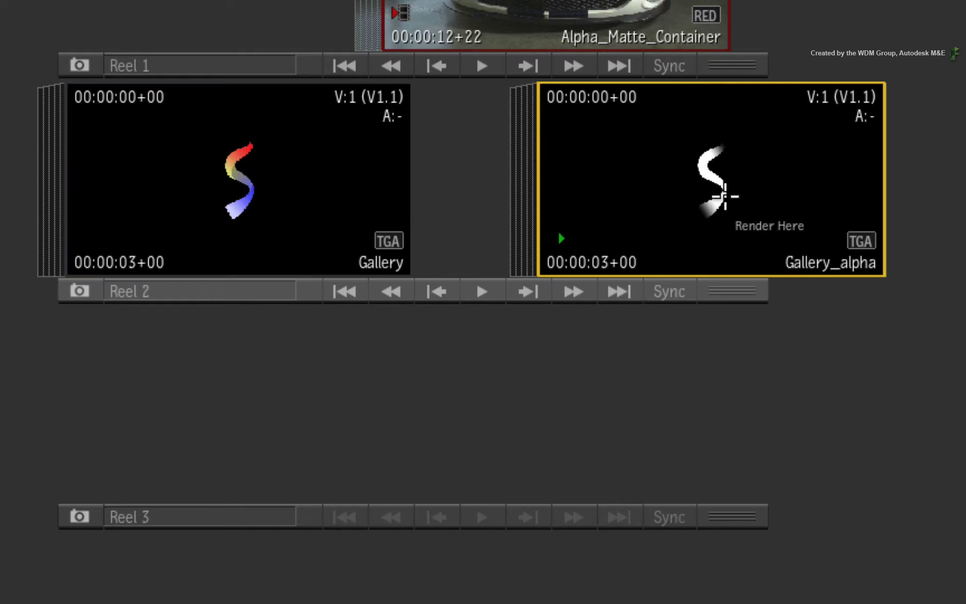
left_click(510, 402)
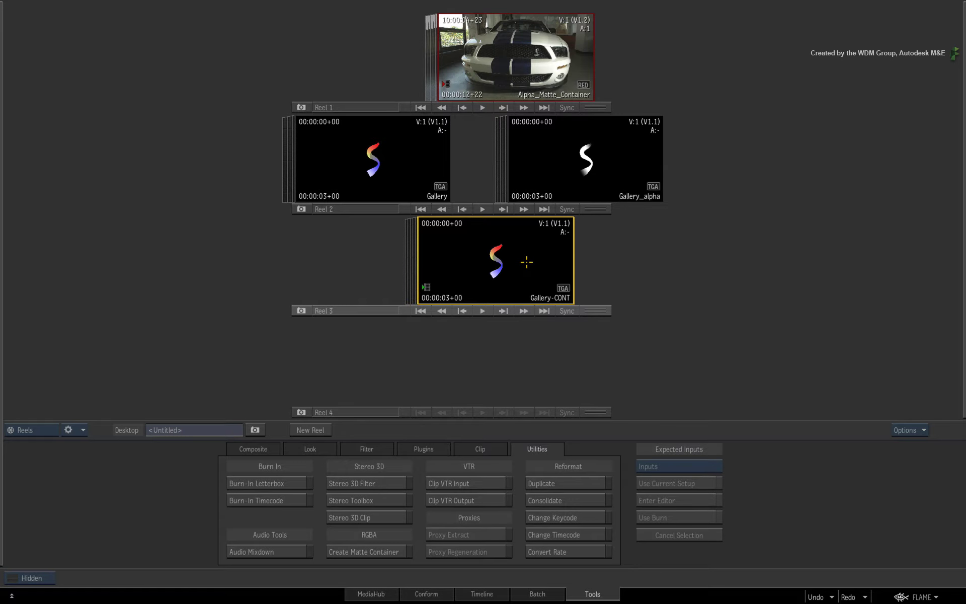
Return to the timeline with the player view and park the positioner over the Gallery segment at 10:00:03+04.
left_click(501, 594)
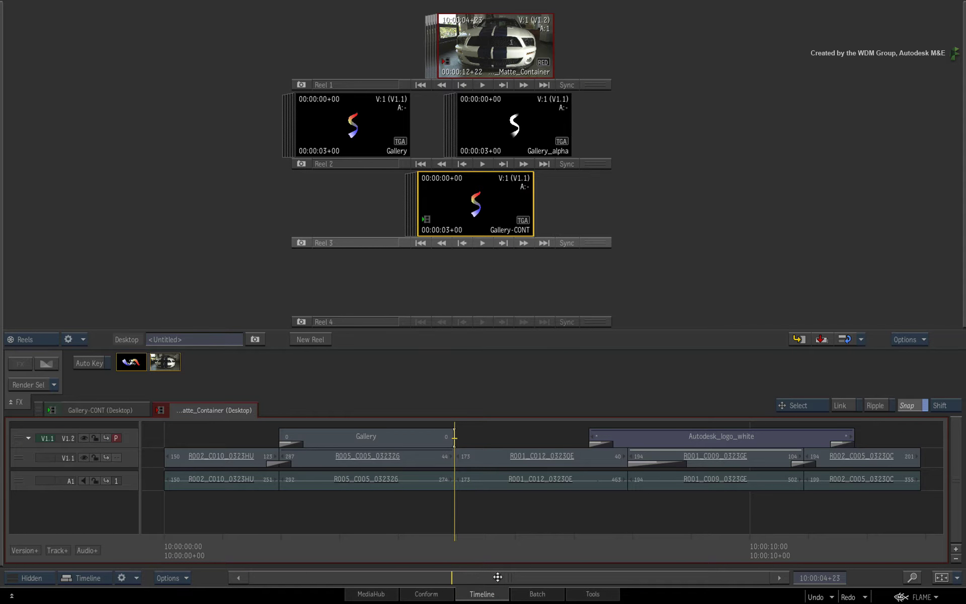
key("Tab")
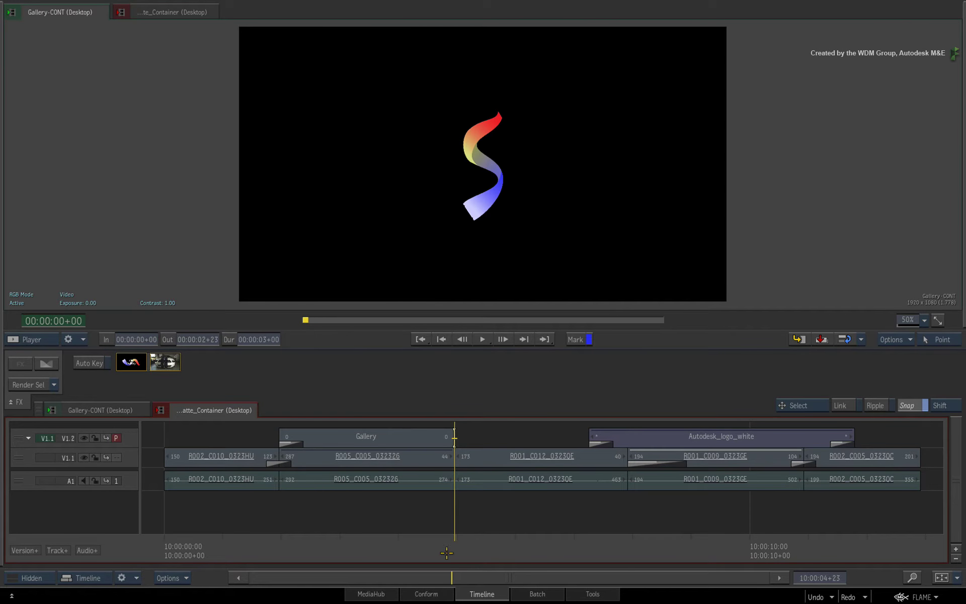
left_click(348, 532)
left_click_drag(344, 533, 365, 528)
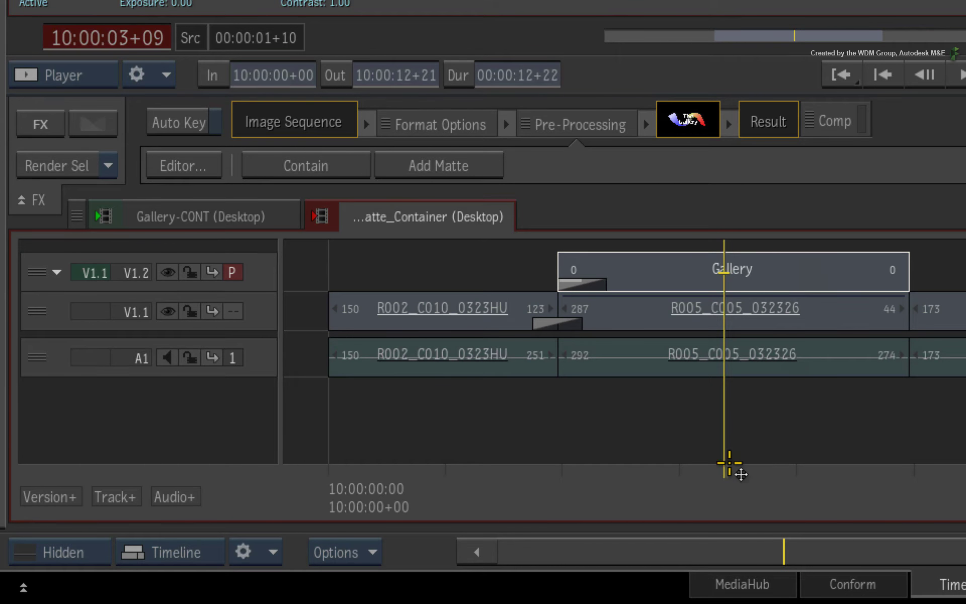
left_click_drag(726, 469, 697, 470)
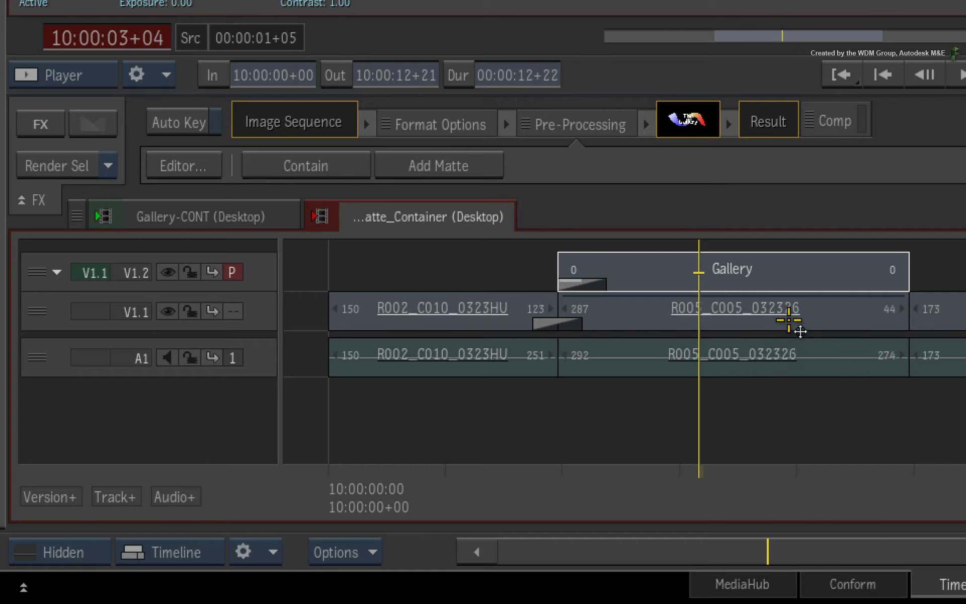
Add the Gallery_alpha clip as the matte of the Gallery segment and scrub to 10:00:03+16 to check the composite.
left_click(805, 281)
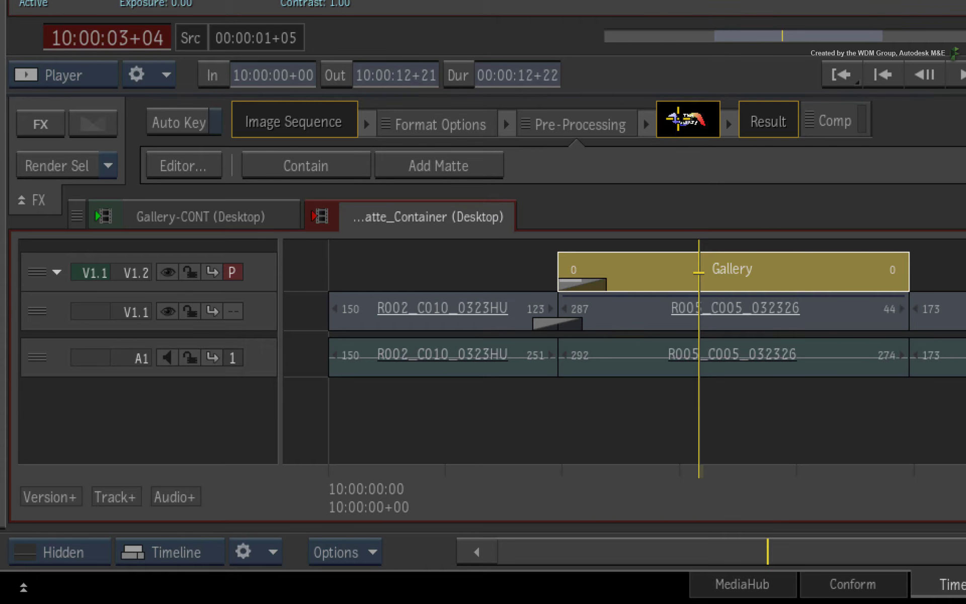
left_click(680, 121)
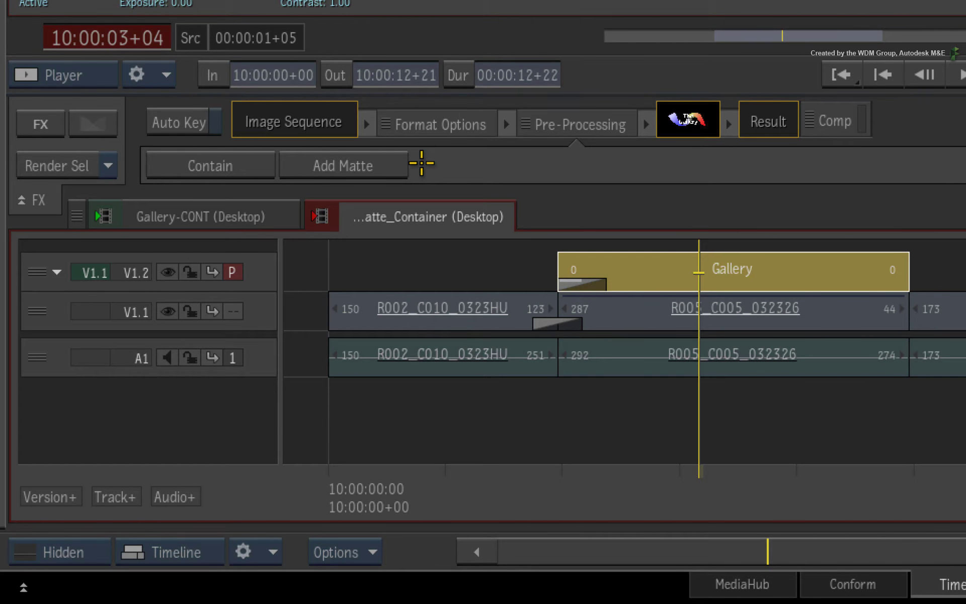
left_click(395, 168)
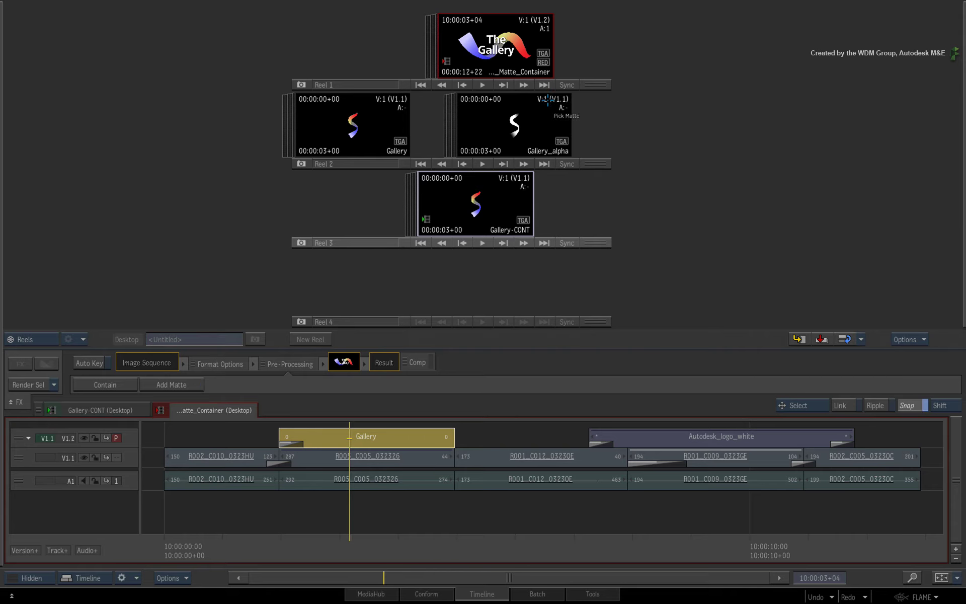
left_click(512, 121)
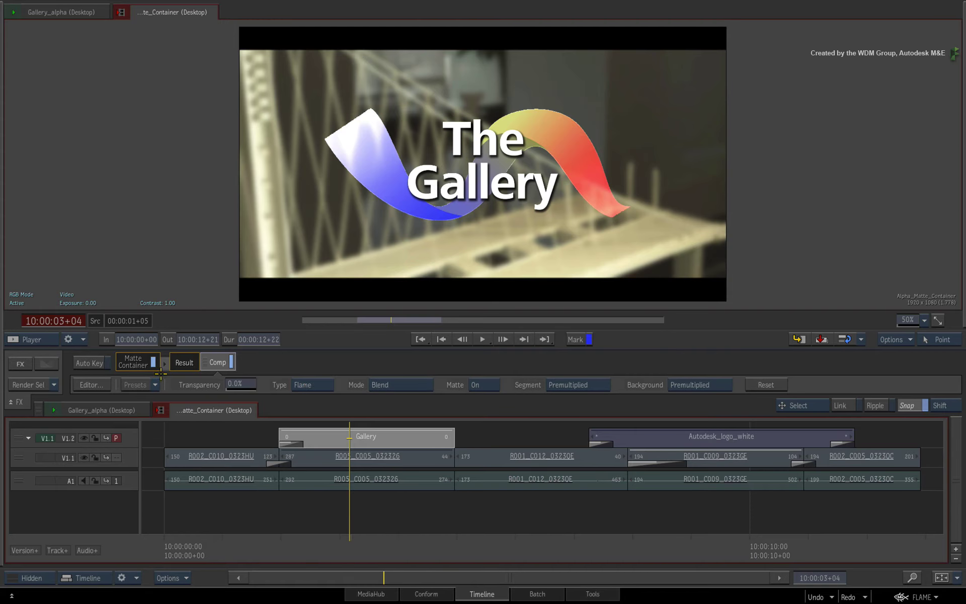
left_click(146, 371)
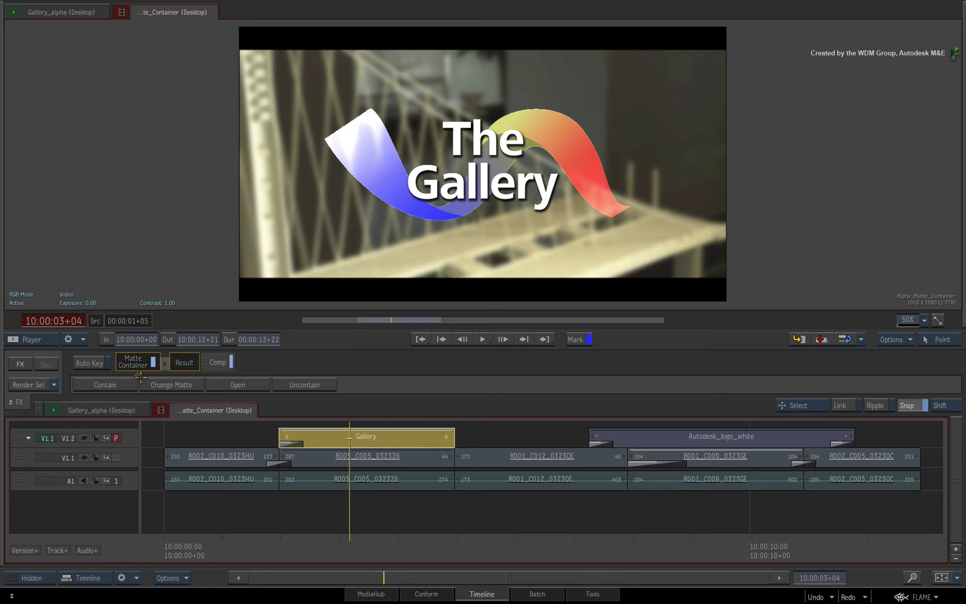
left_click_drag(353, 539, 379, 539)
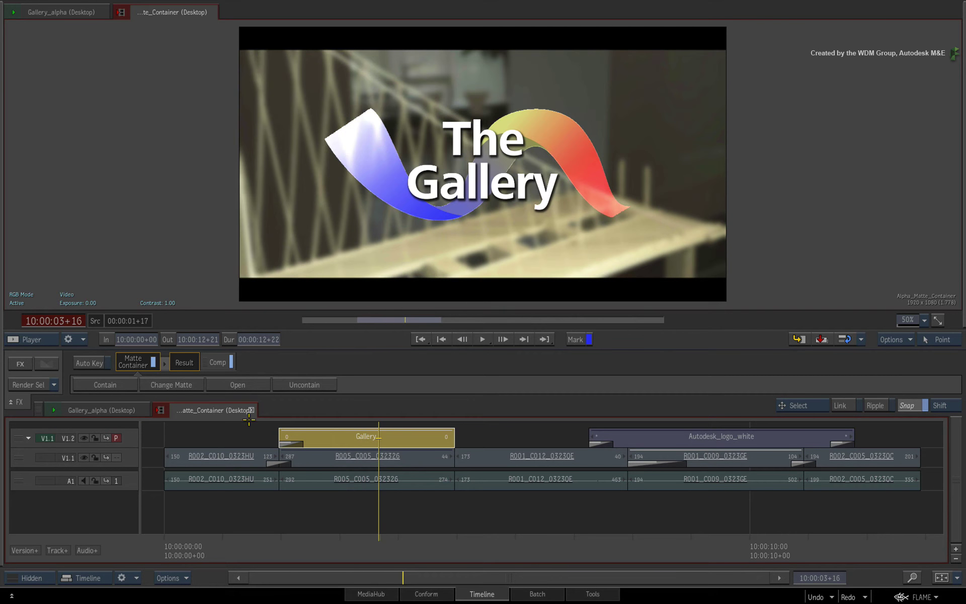
Set the Segment option of the Gallery segment's Comp effect to Unpremultiplied.
left_click(215, 363)
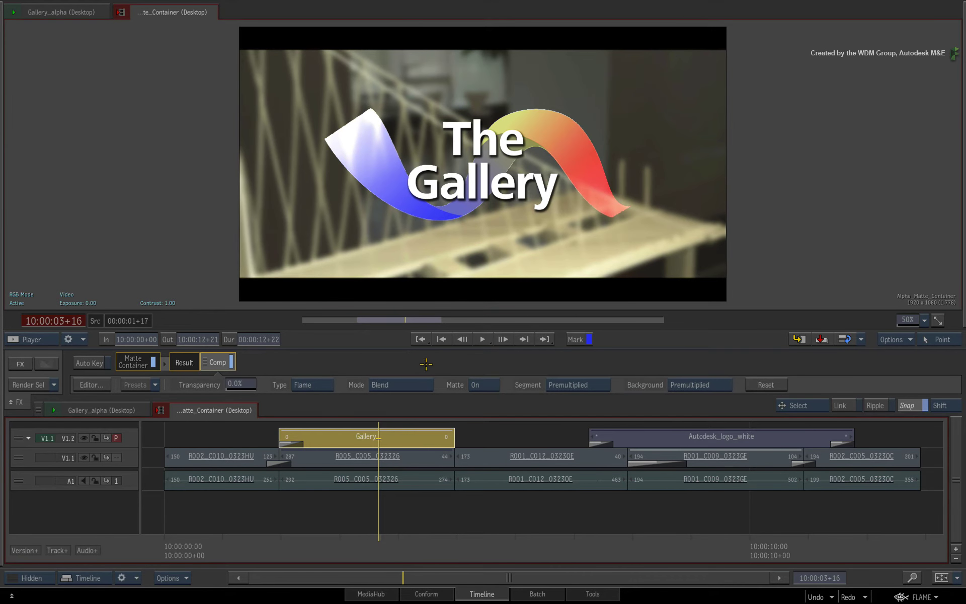
left_click_drag(382, 533, 328, 543)
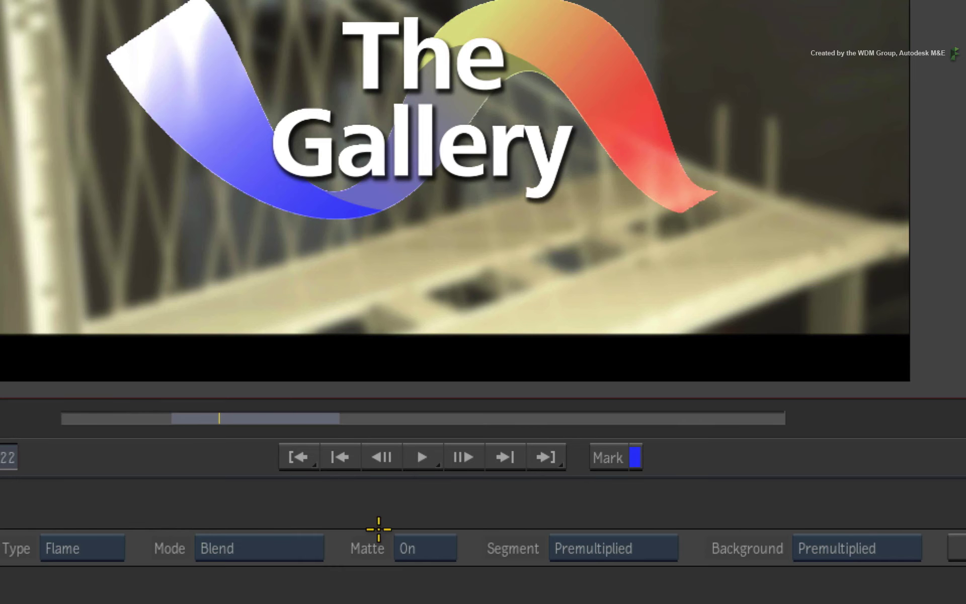
left_click(657, 547)
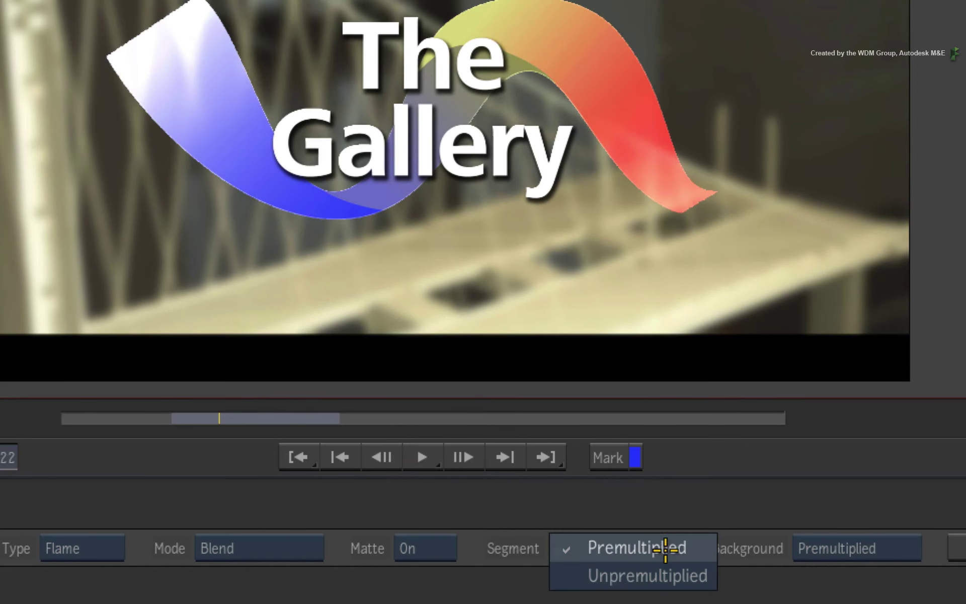
left_click(691, 577)
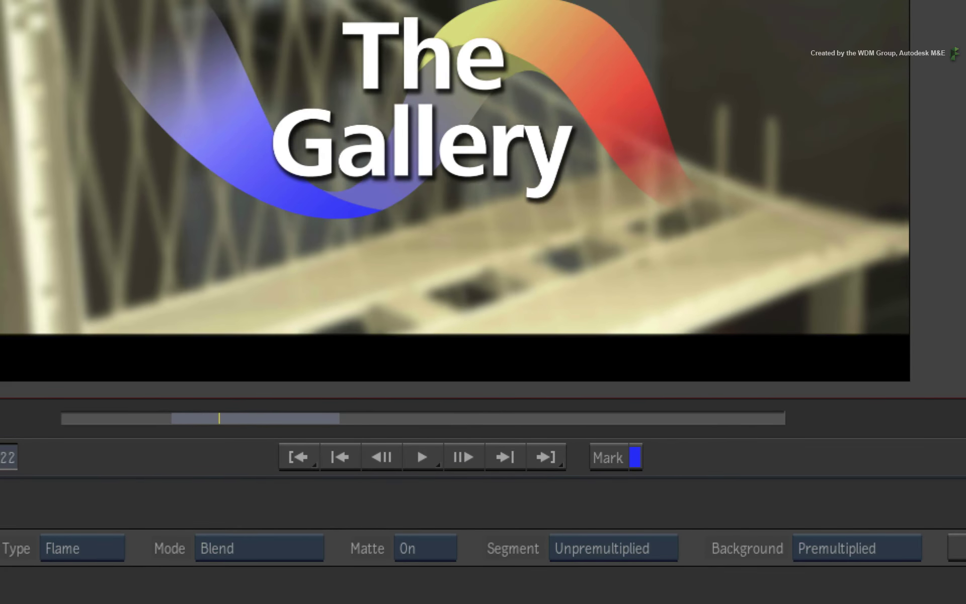
Park the positioner at 10:00:02+19 and display the Matte Container controls of the Gallery segment.
left_click(892, 549)
left_click(917, 550)
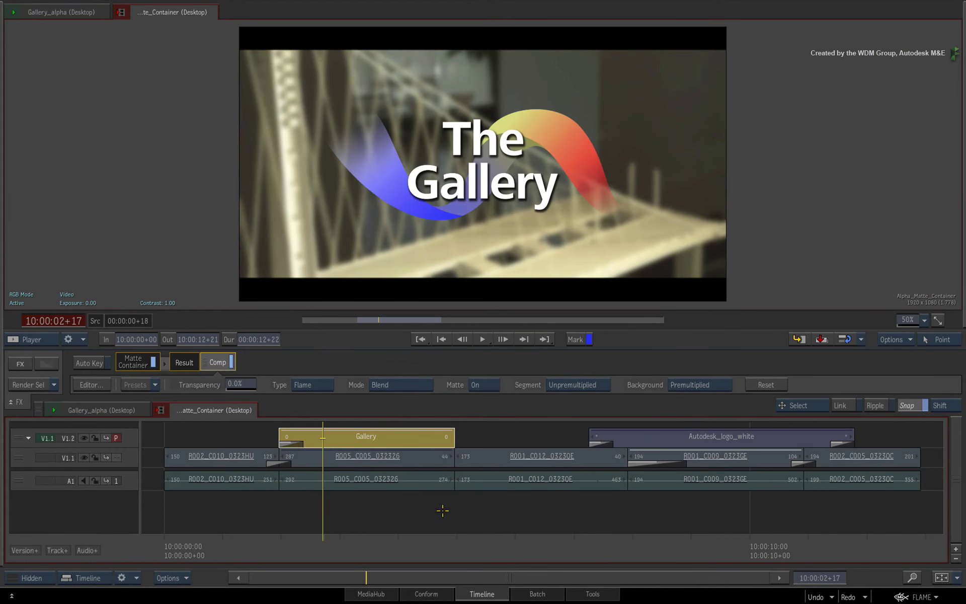
mouse_move(325, 539)
left_mouse_down()
mouse_move(419, 535)
mouse_move(332, 537)
left_mouse_up()
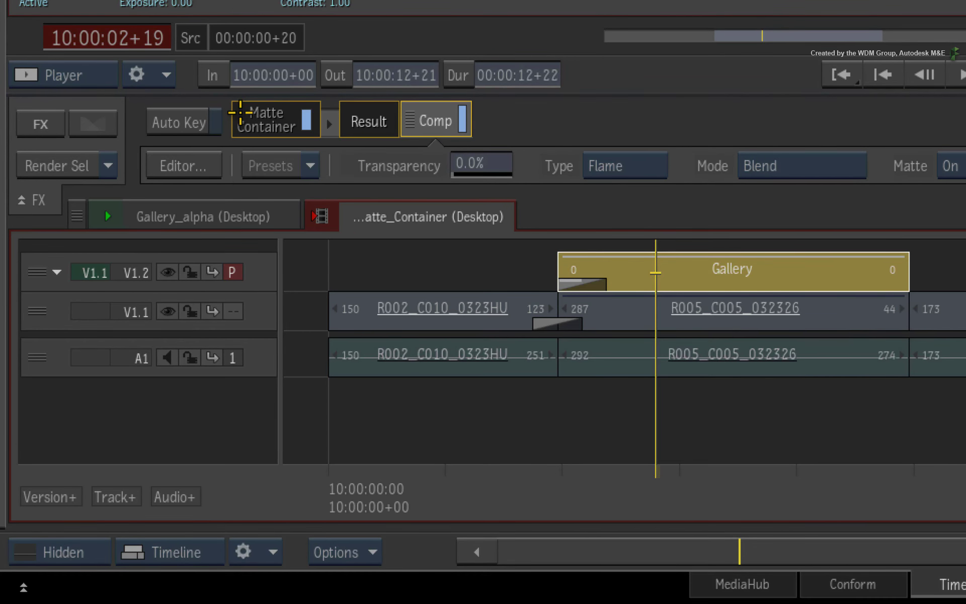
left_click(241, 112)
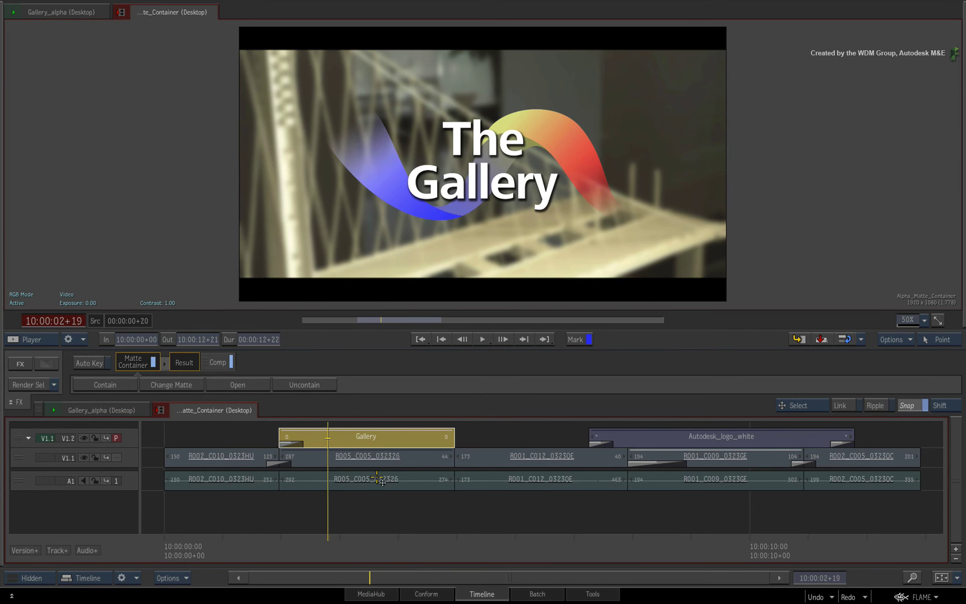
left_click(337, 498)
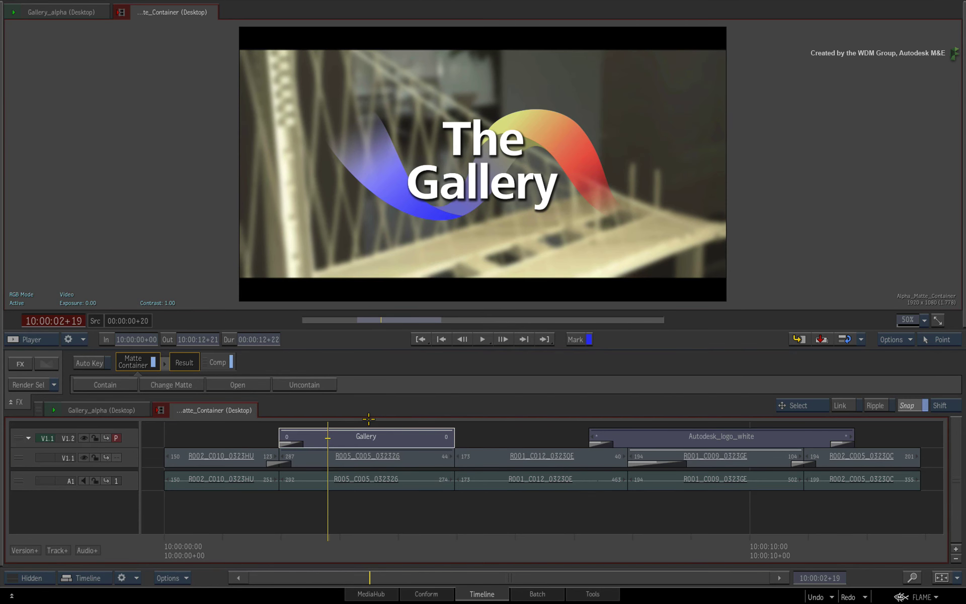
Bring the Gallery-CONT clip from Reel 3 into the Batch schematic and position its node in the workspace.
left_click(537, 594)
key("ctrl+Tab")
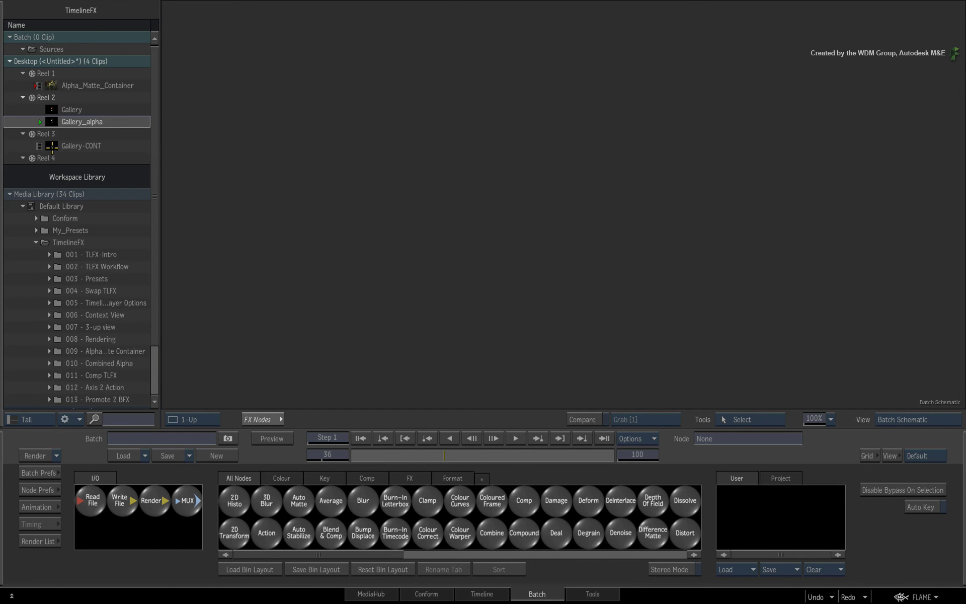
left_click_drag(80, 146, 381, 180)
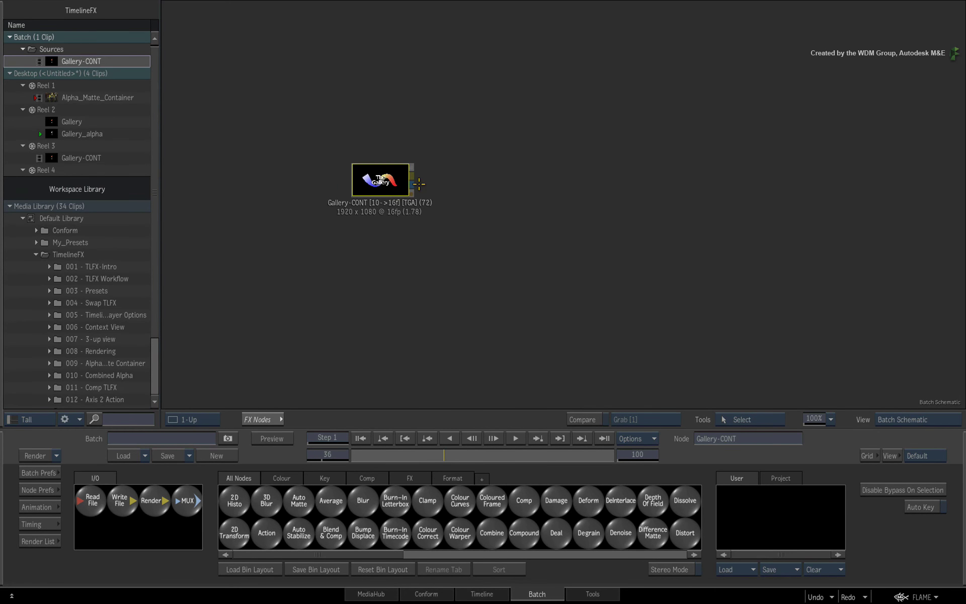
key("ctrl+Tab")
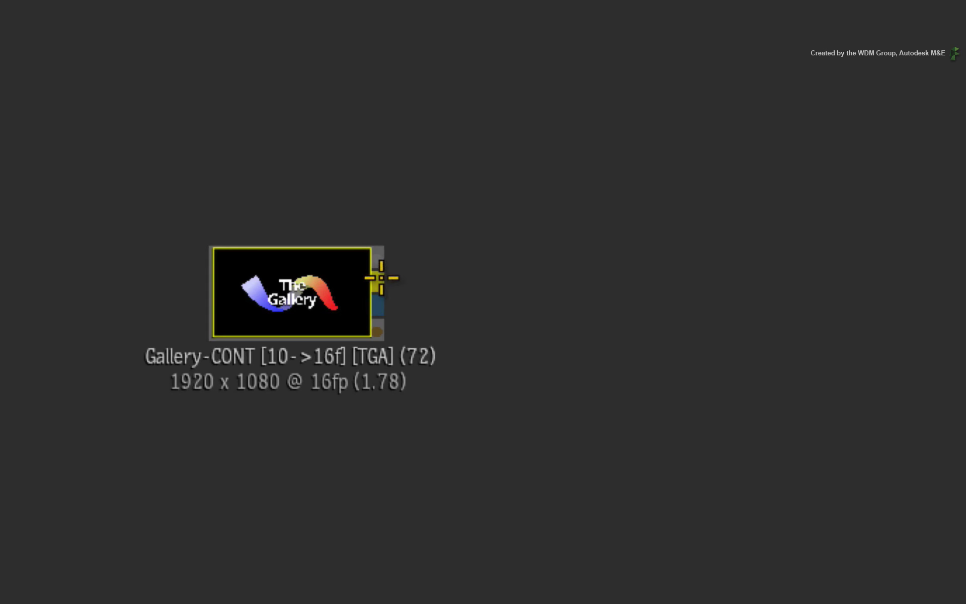
left_click_drag(334, 174, 521, 146)
left_click_drag(386, 299, 959, 337)
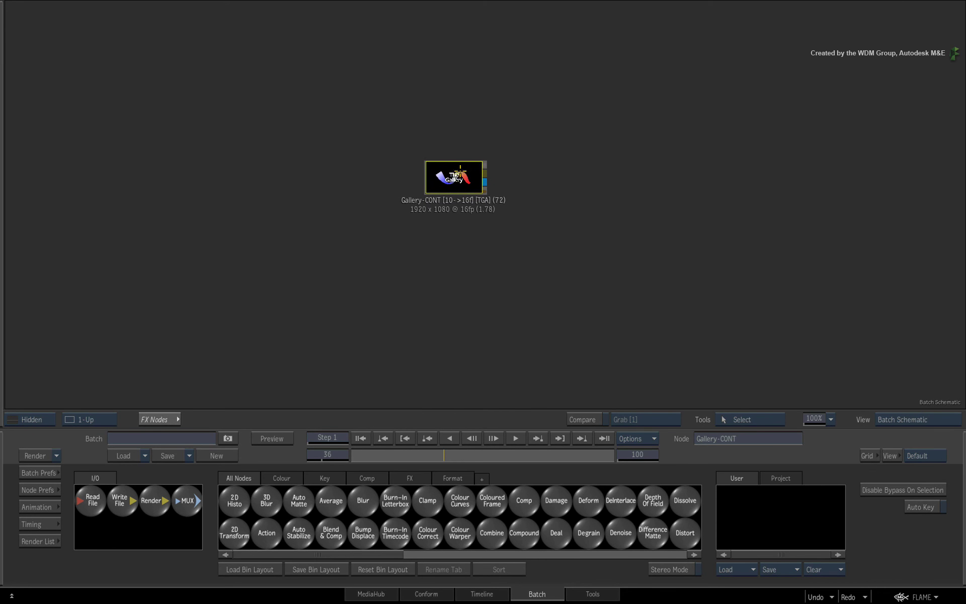
left_click_drag(465, 166, 445, 171)
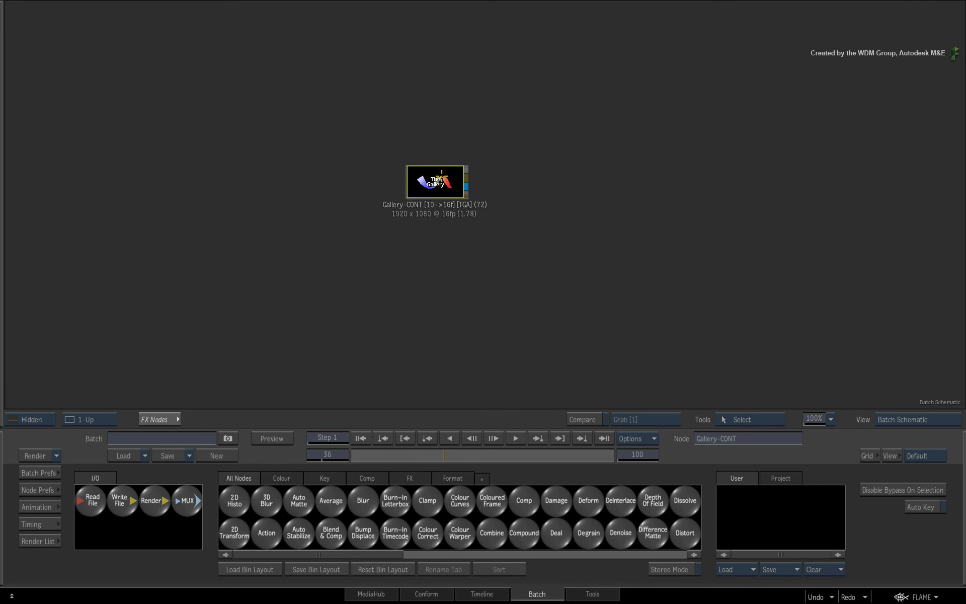
Return to the timeline and create a Batch FX from the Gallery segment, with its Timeline FX included.
left_click(496, 596)
left_click(400, 436)
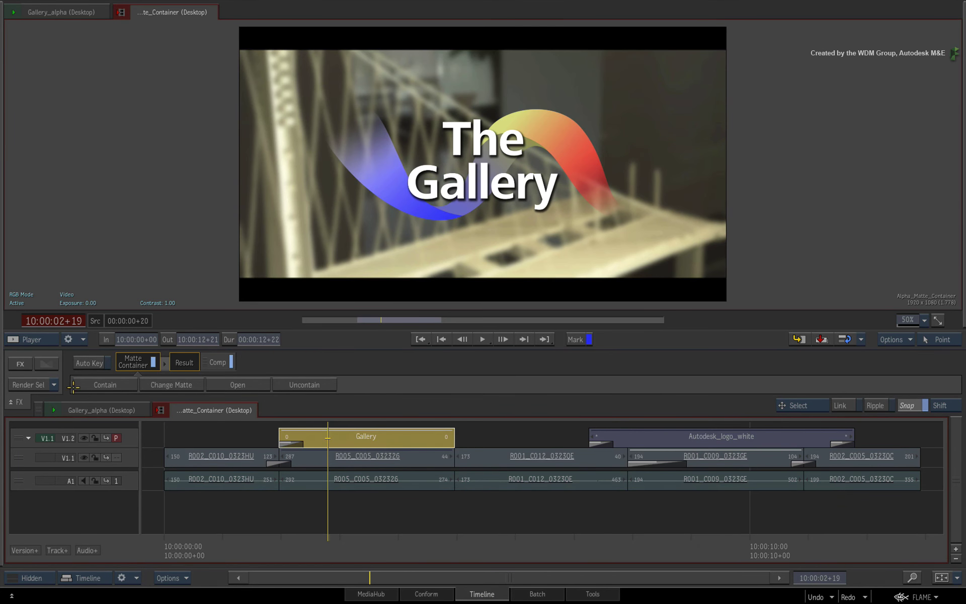
left_click(22, 362)
left_click(72, 373)
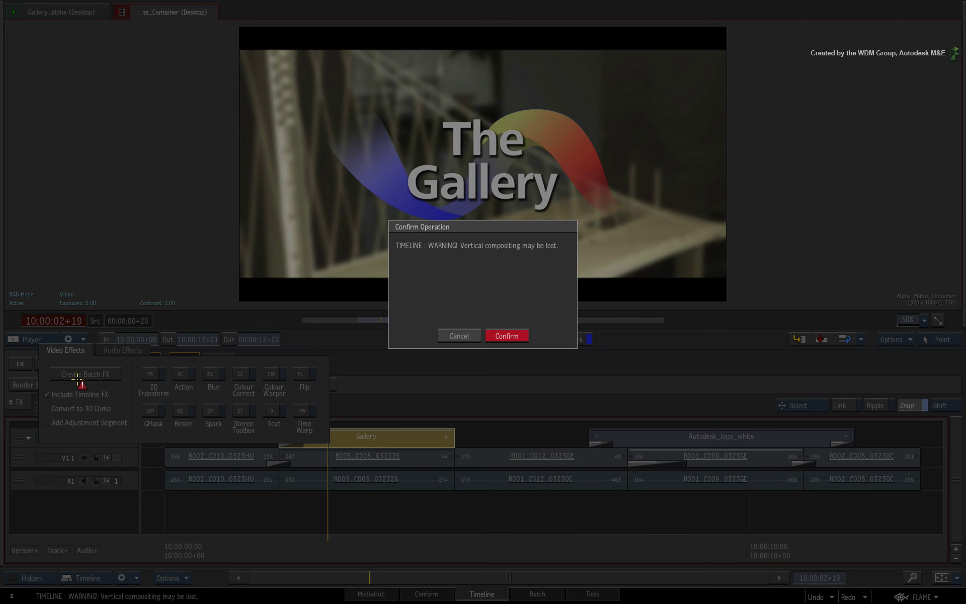
left_click(508, 335)
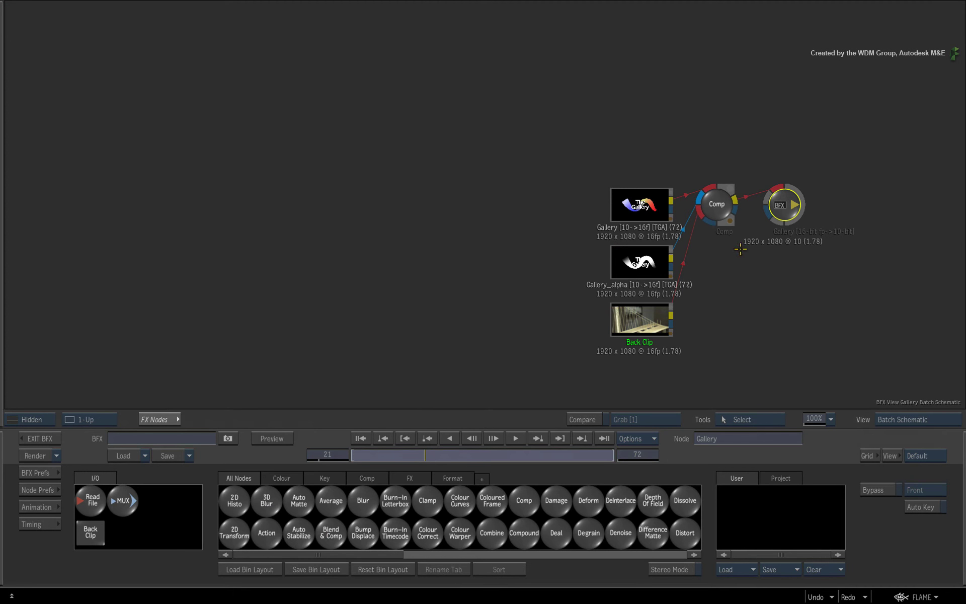
Move the Comp node down beside the Gallery_alpha input, below the BFX output node, in the Batch FX schematic.
left_click_drag(794, 280, 486, 242)
left_click(407, 154)
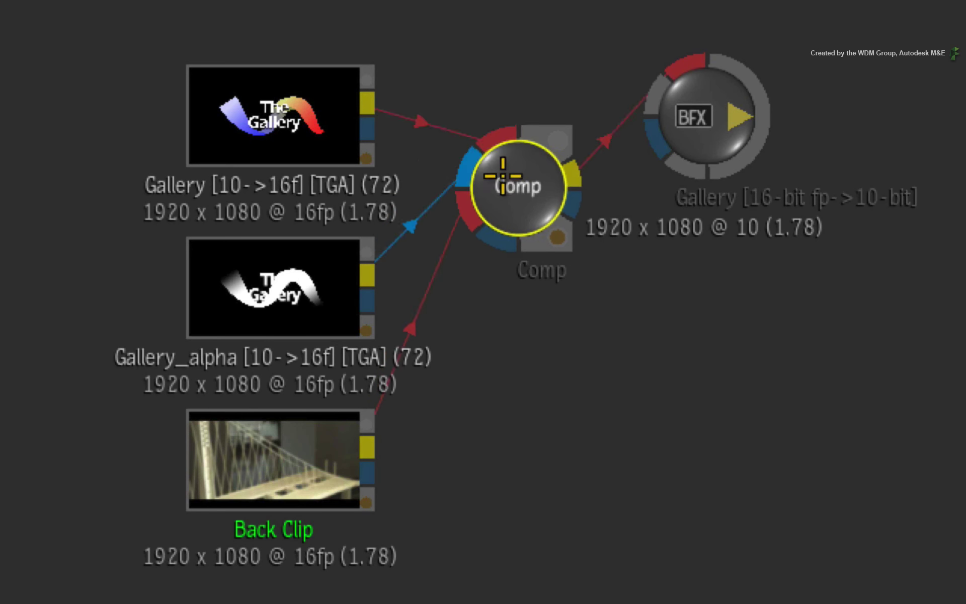
left_click_drag(503, 176, 509, 253)
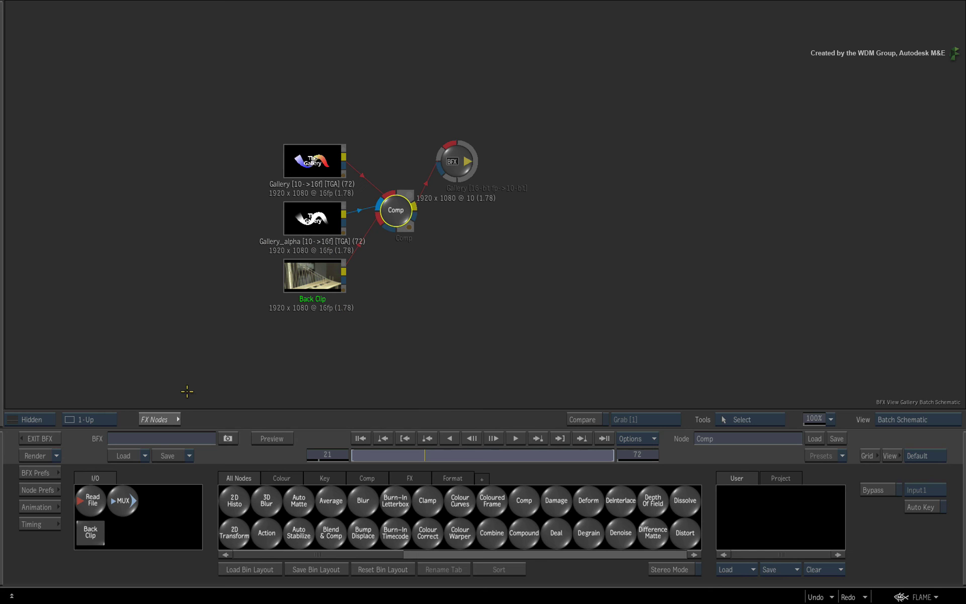
Exit the Batch FX back to the timeline and park the positioner over the Autodesk_logo_white segment at 10:00:09+13.
left_click(40, 439)
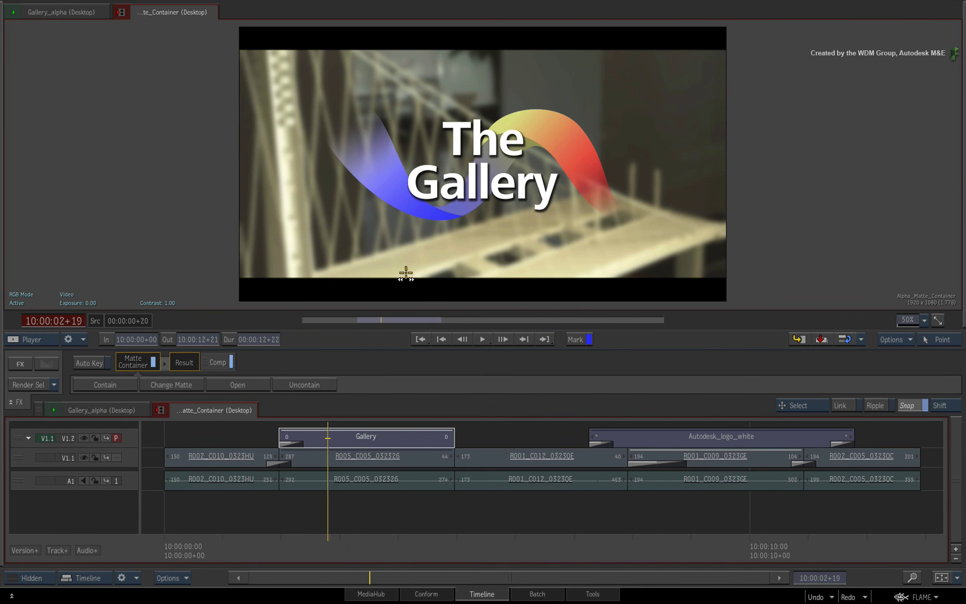
key("space")
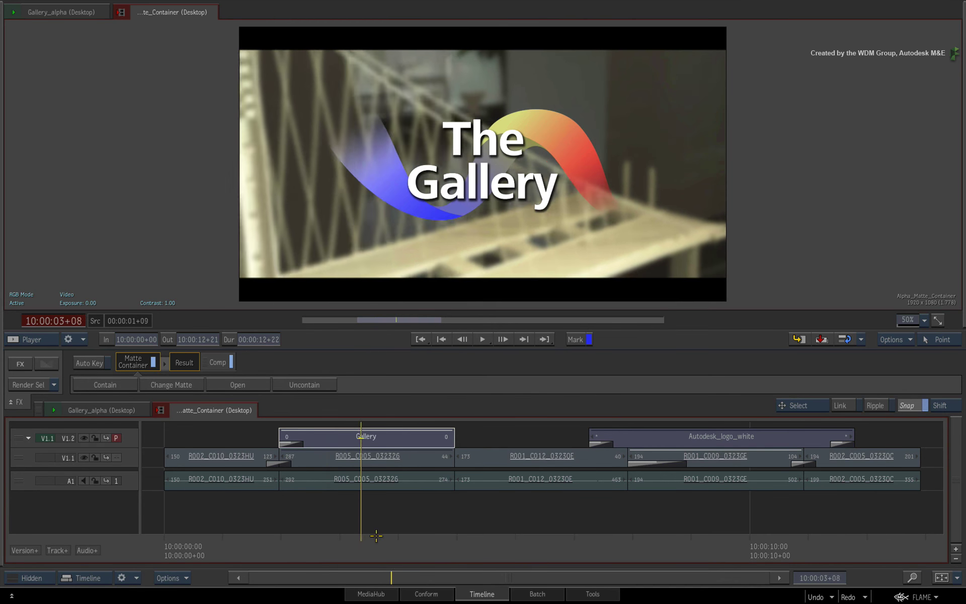
left_click_drag(347, 535, 726, 495)
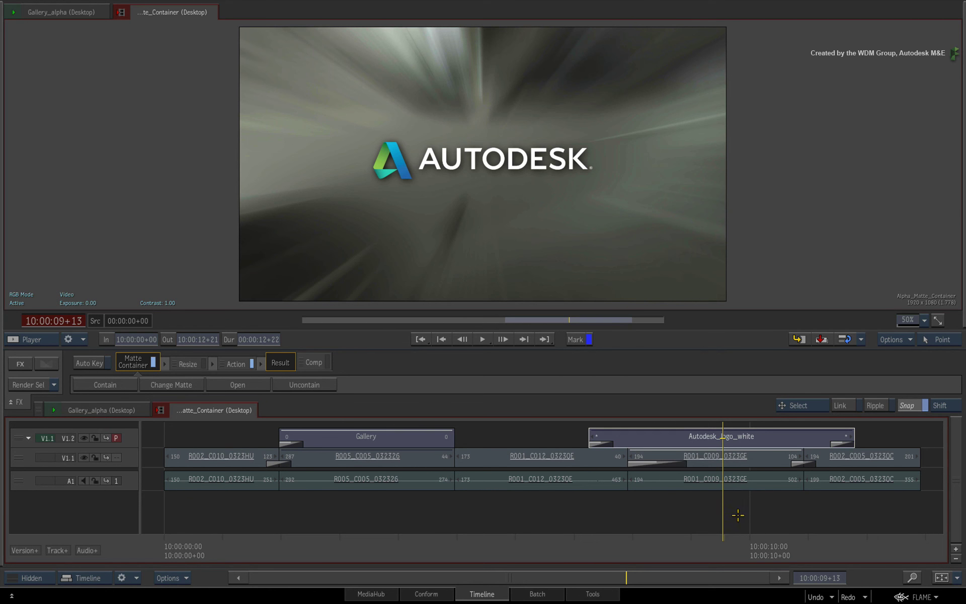